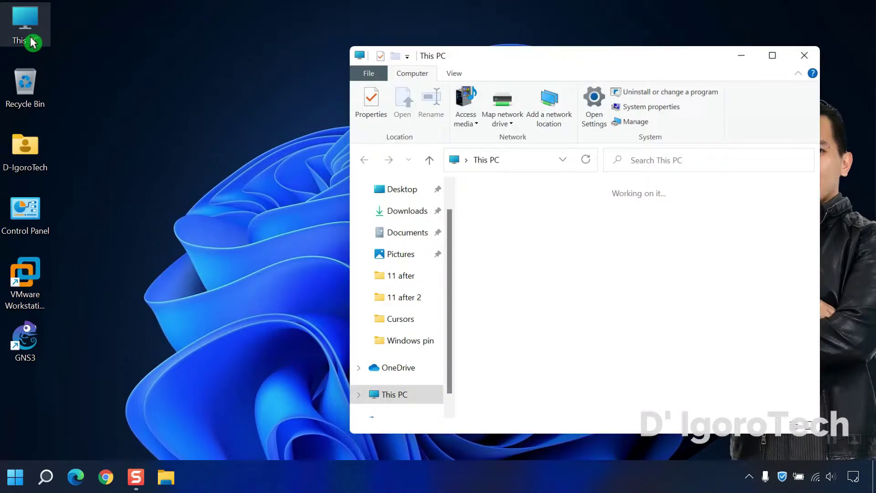
- Inspect the padlocked Local Disk (C:) and Local Disk (D:) drives in This PC
click(677, 355)
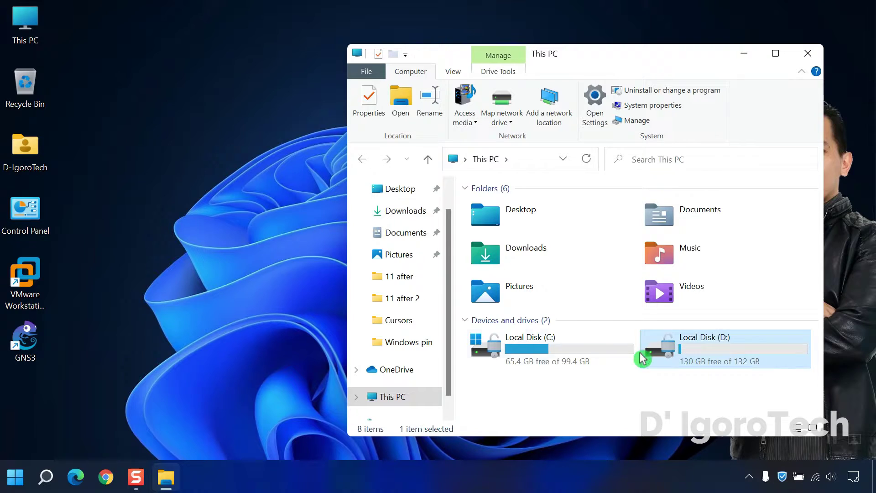
click(580, 359)
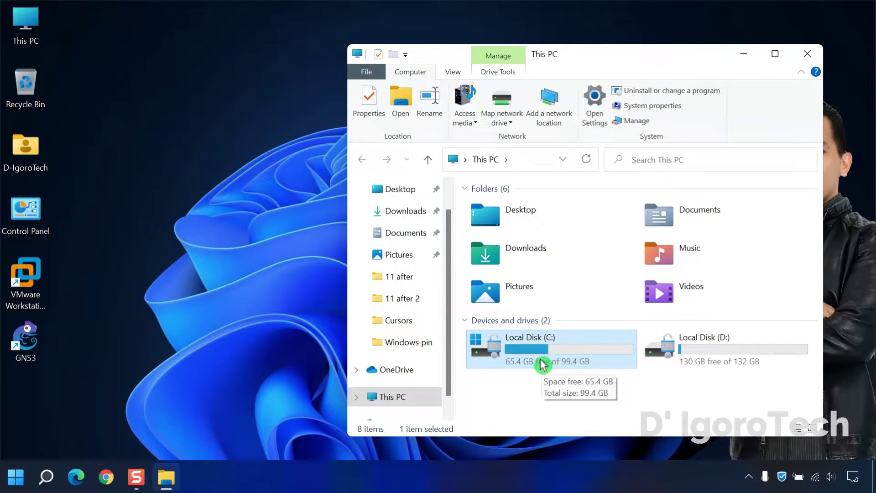
click(680, 356)
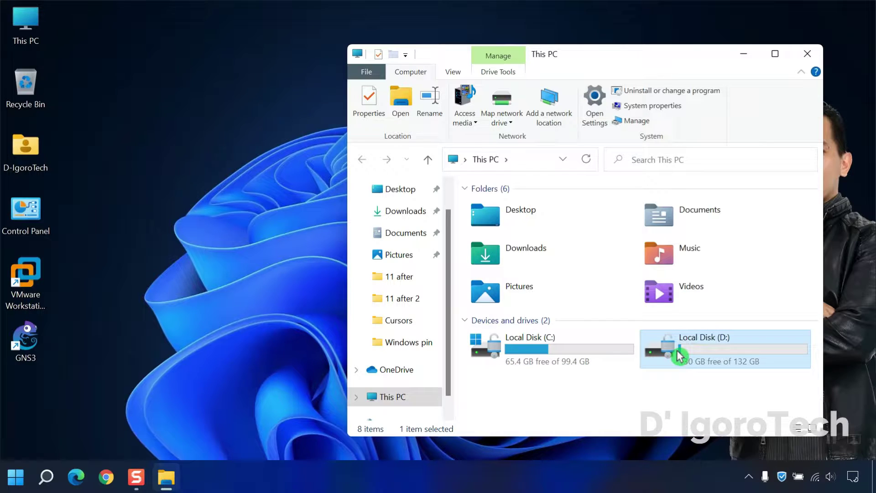
click(35, 223)
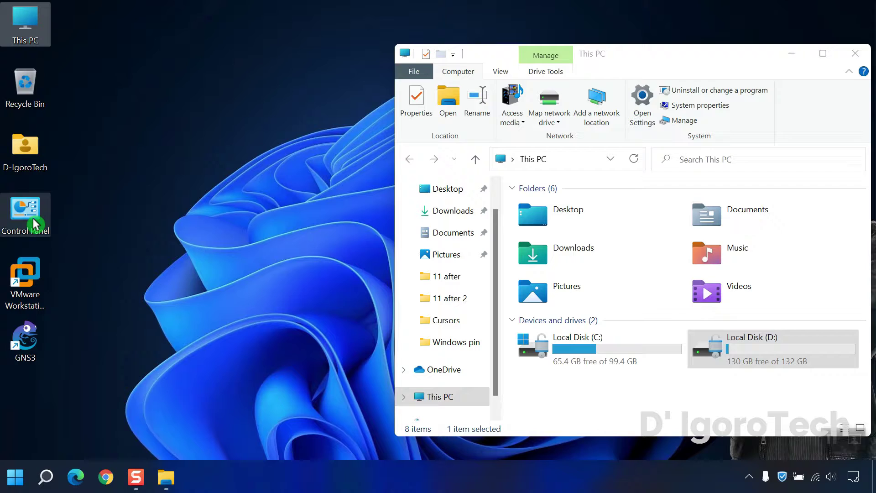
- Go to System and Security > BitLocker Drive Encryption and expand drive D:'s options
double_click(34, 224)
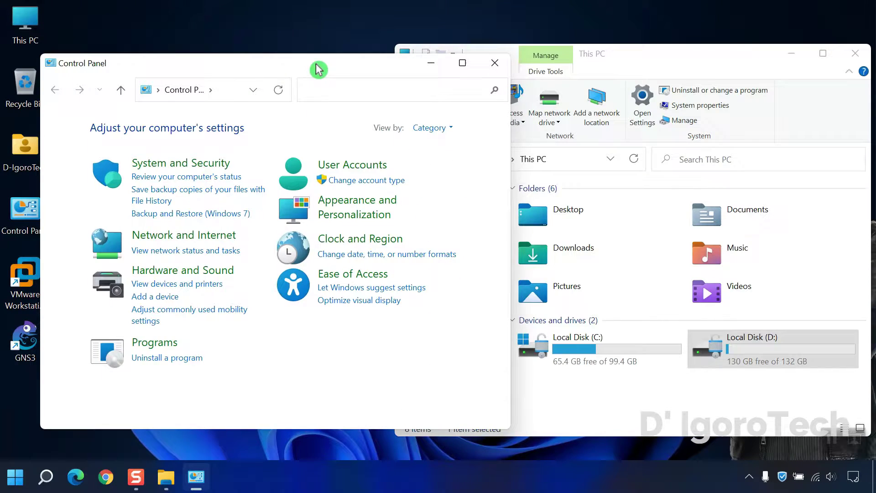
click(196, 168)
scroll(286, 273, down, 1)
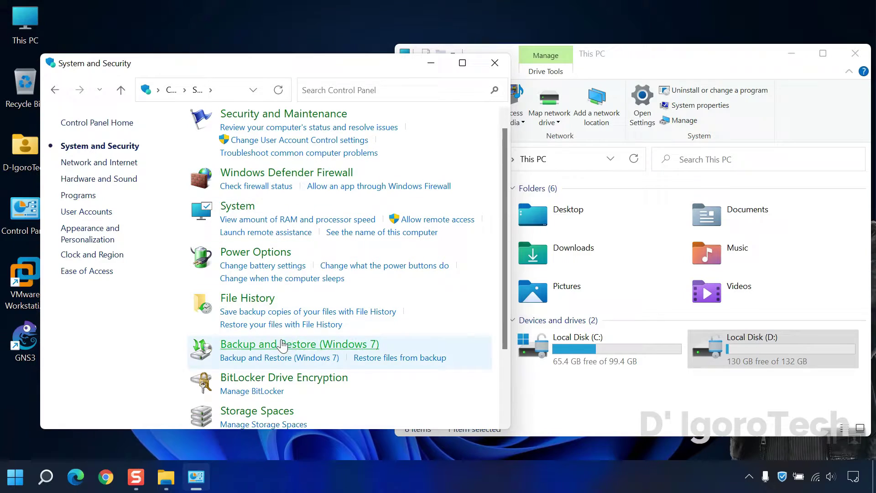
click(281, 389)
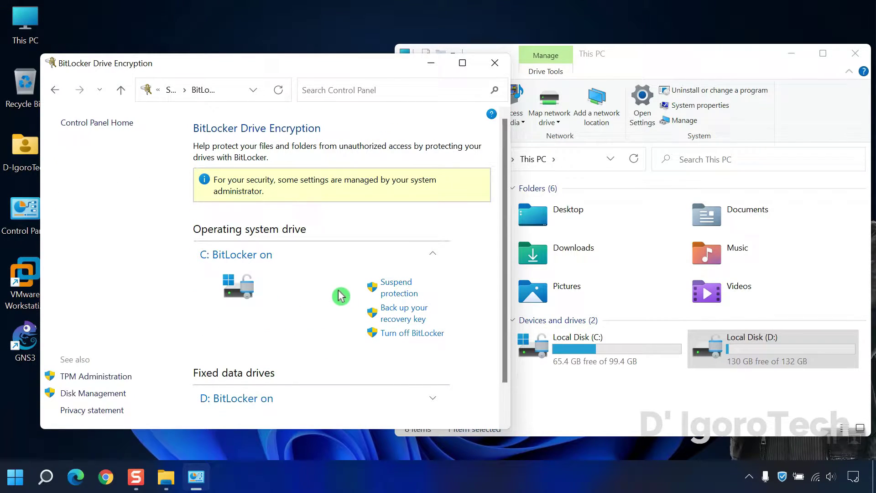
scroll(341, 296, down, 1)
scroll(347, 305, down, 1)
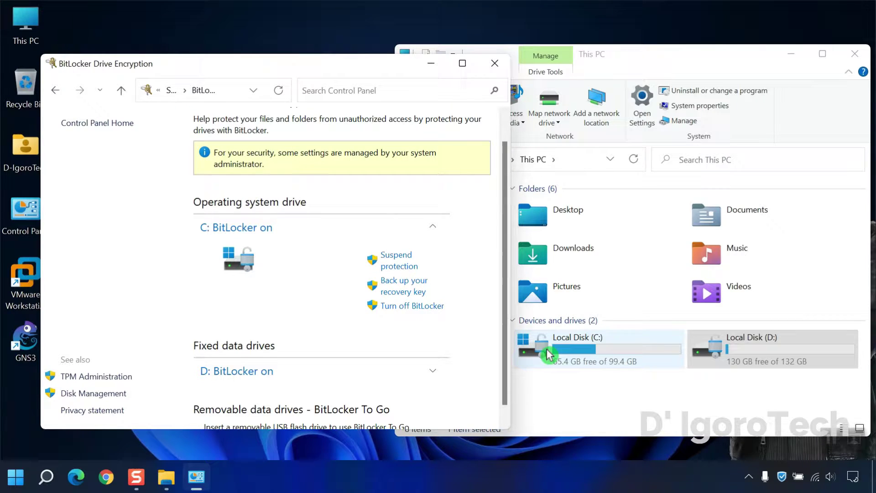
click(267, 371)
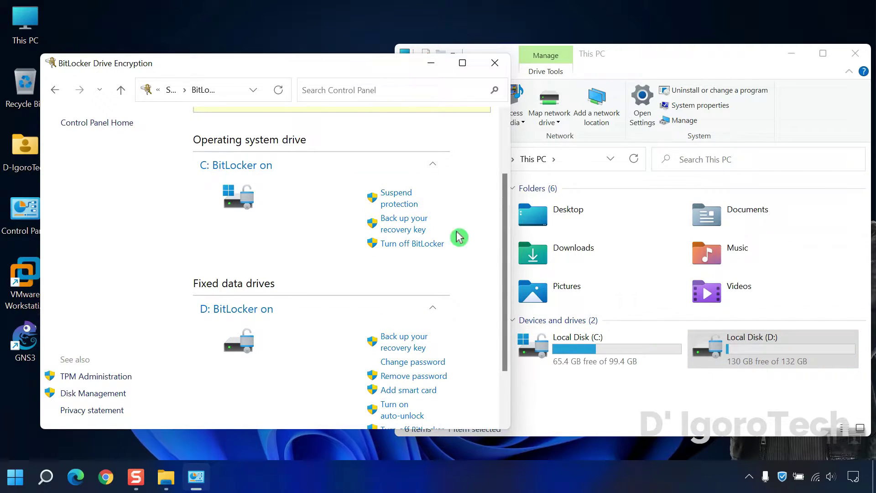
- Turn off BitLocker on drive C: and confirm the decryption
click(405, 246)
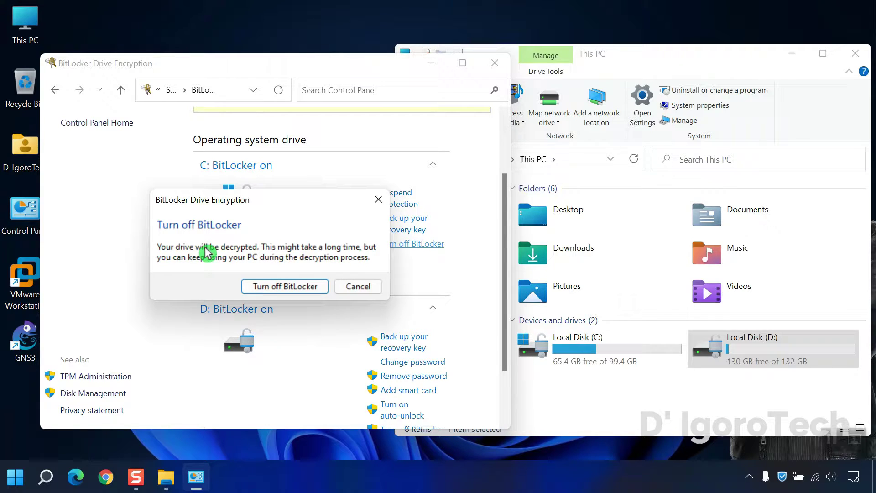
click(296, 286)
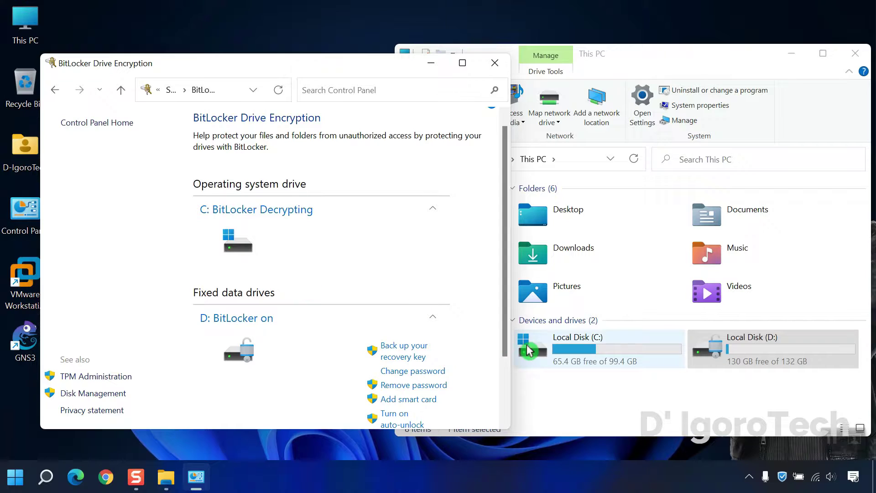
click(540, 357)
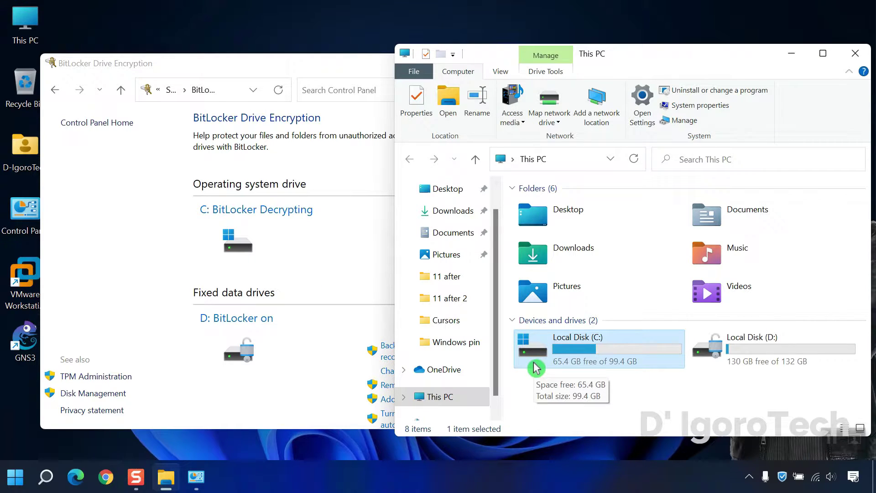
- Review C: decrypting and D: still on in BitLocker settings and File Explorer
click(260, 214)
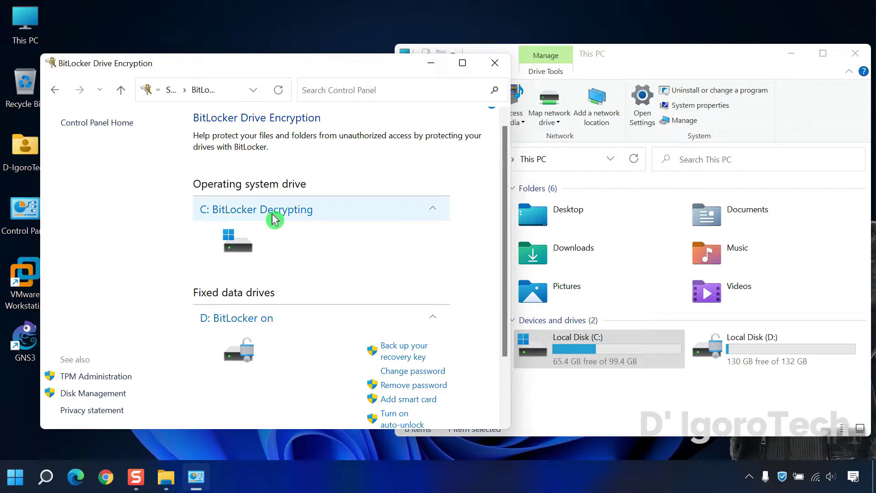
scroll(274, 220, down, 1)
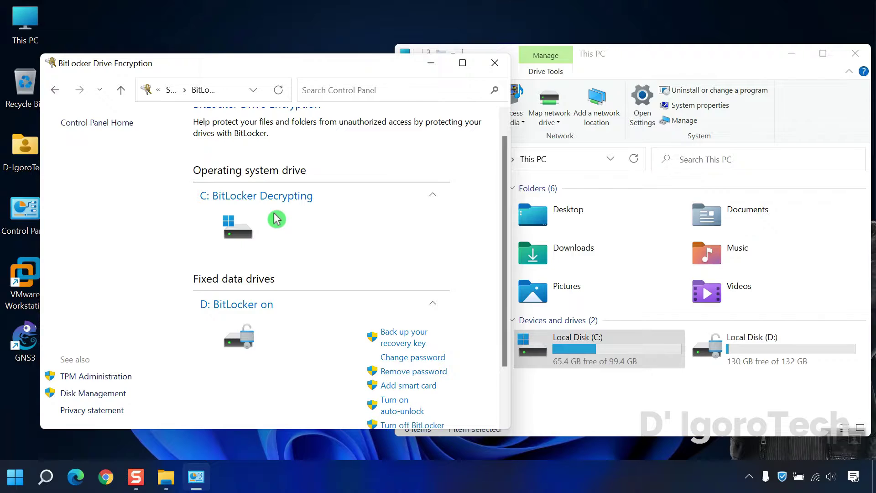
scroll(303, 296, down, 2)
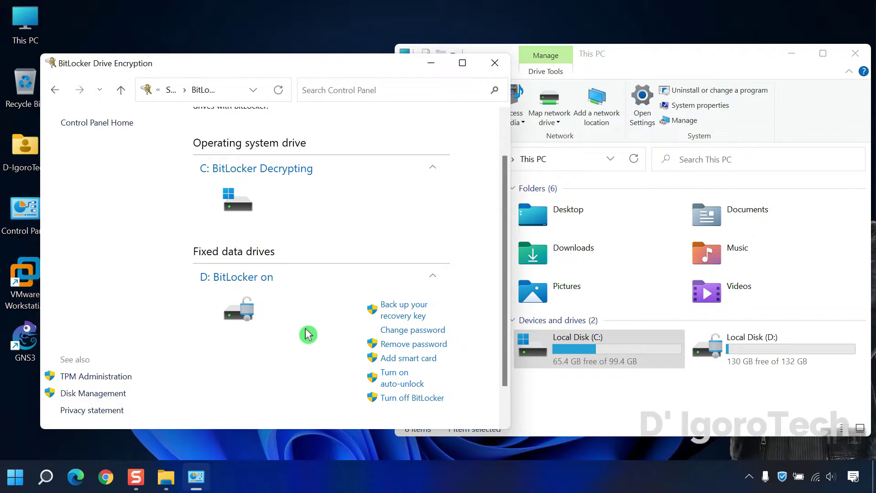
scroll(270, 317, down, 1)
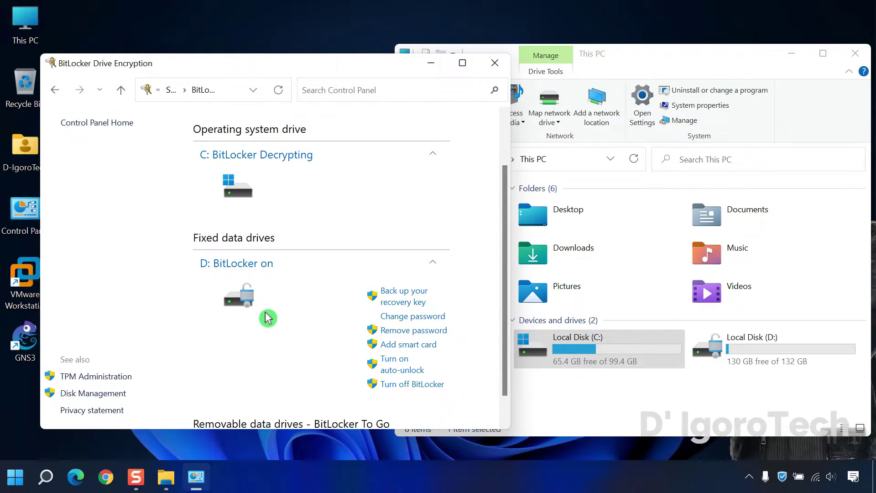
click(738, 362)
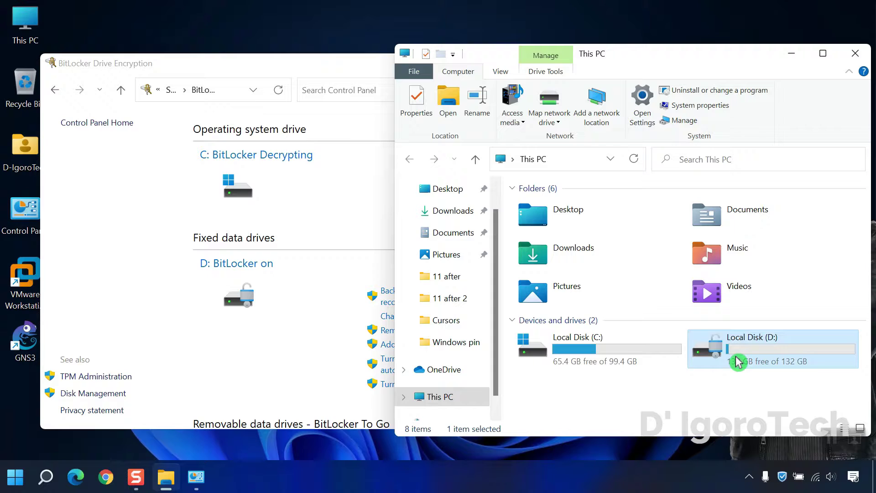
click(340, 70)
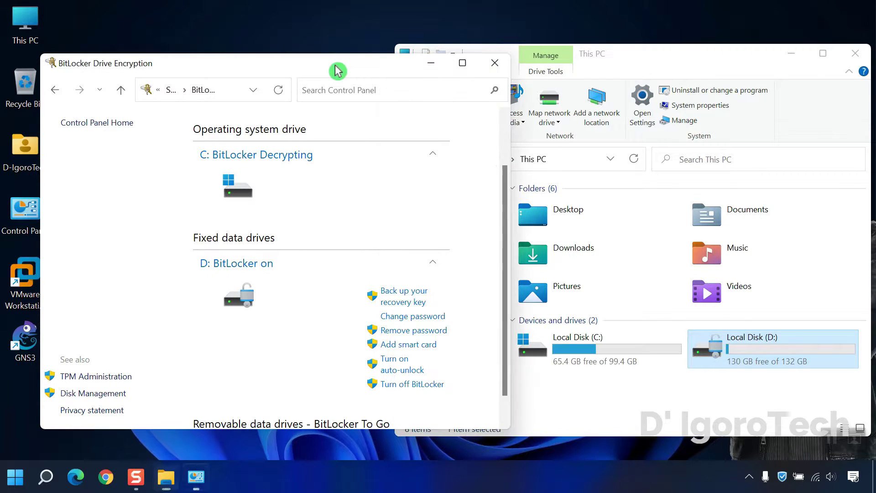
- Close the BitLocker window and open Windows PowerShell (Admin)
click(490, 72)
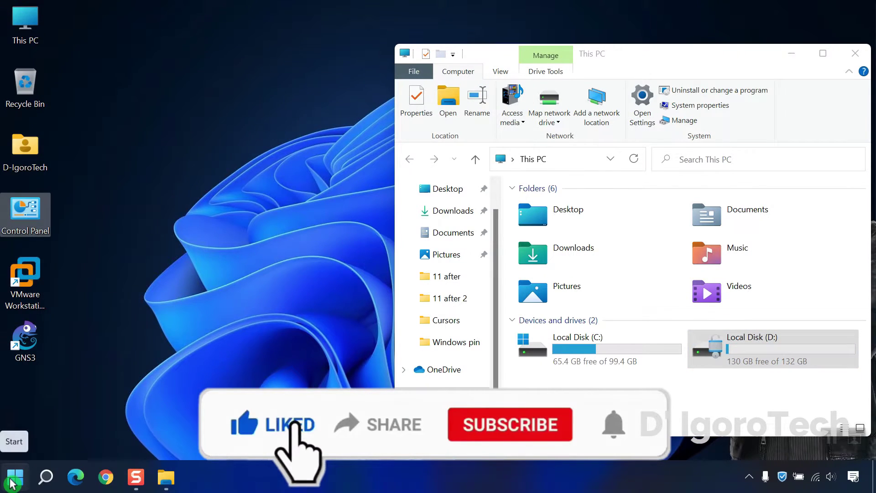
right_click(12, 483)
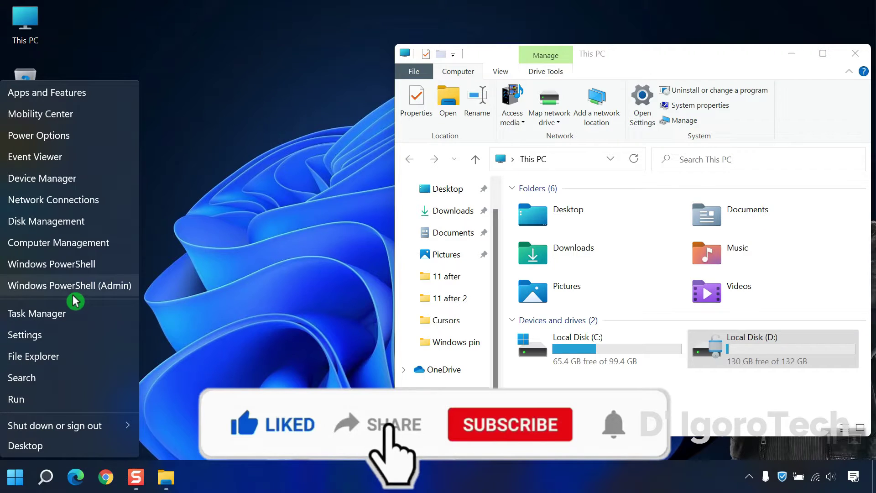
click(111, 290)
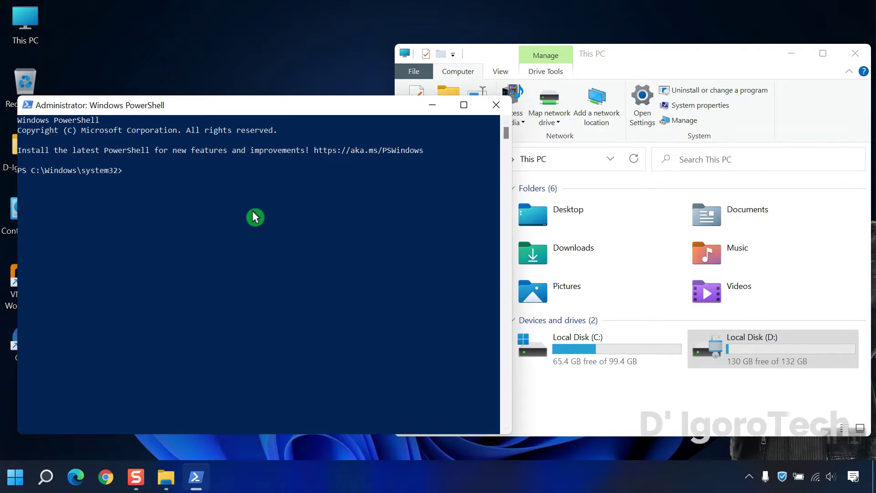
- Run manage-bde -status, showing C: decrypting at 17.6% and D: fully encrypted
click(239, 201)
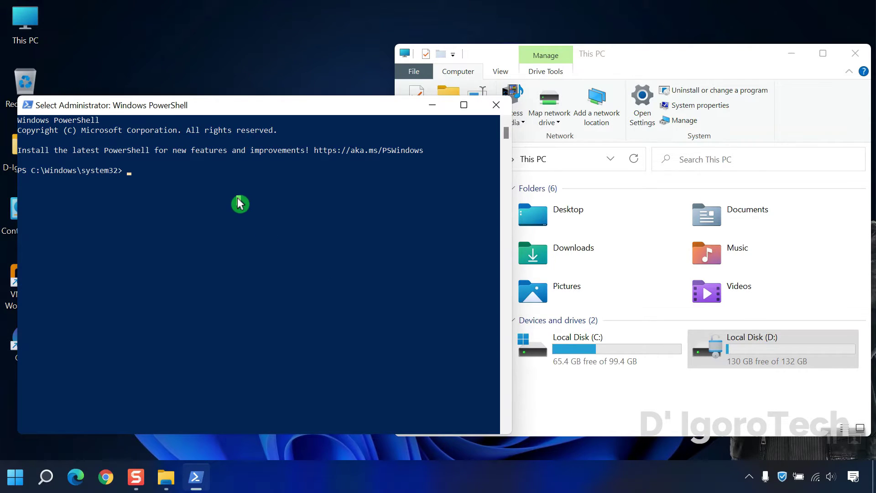
key(Escape)
text(manage)
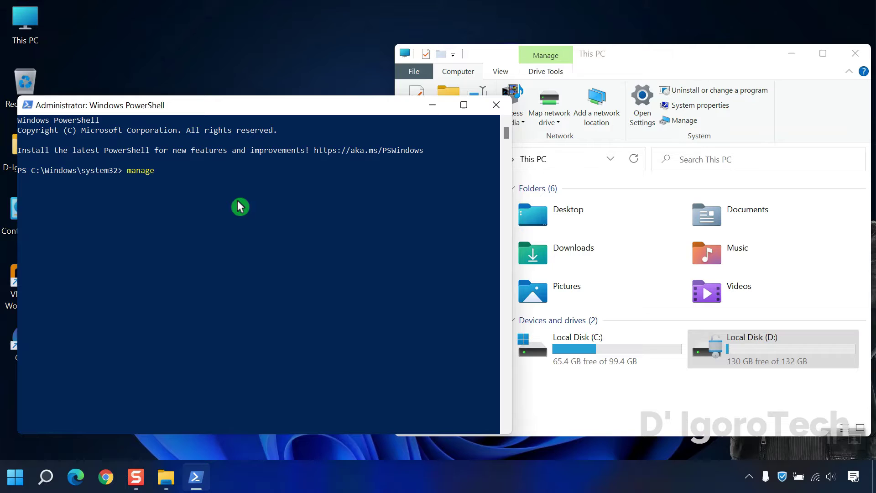
text(-bde -status)
key(Return)
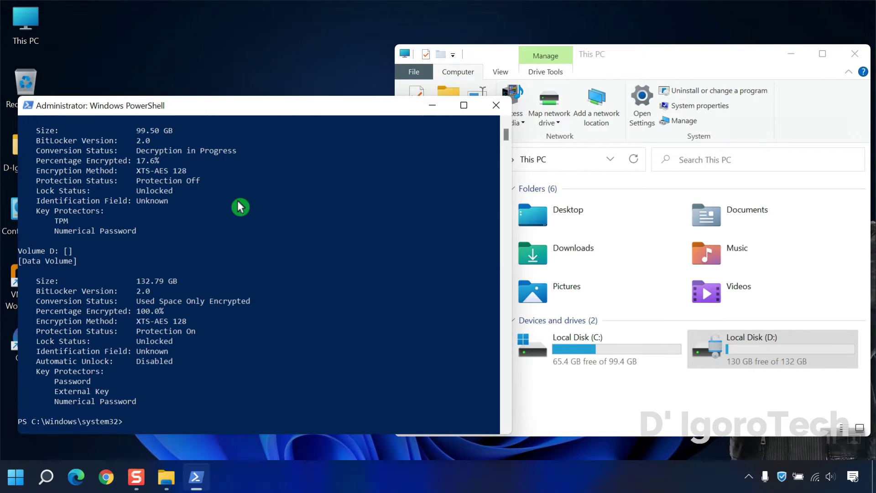
scroll(178, 236, up, 2)
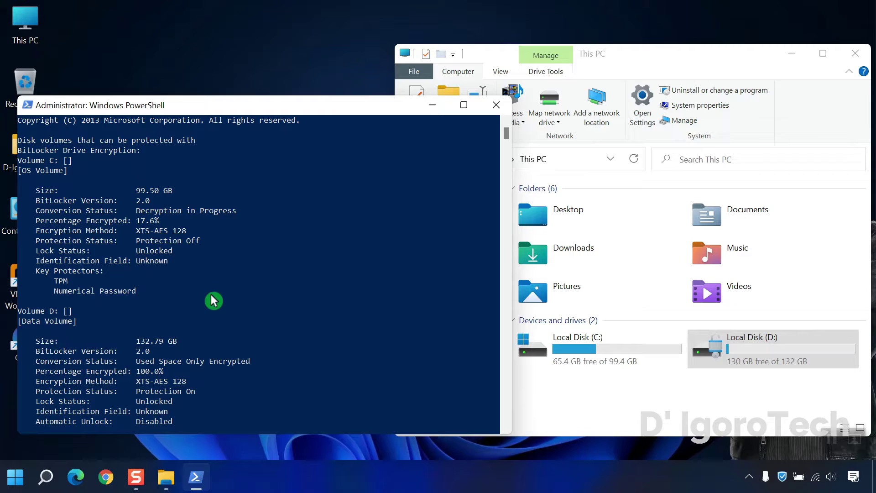
scroll(214, 300, down, 2)
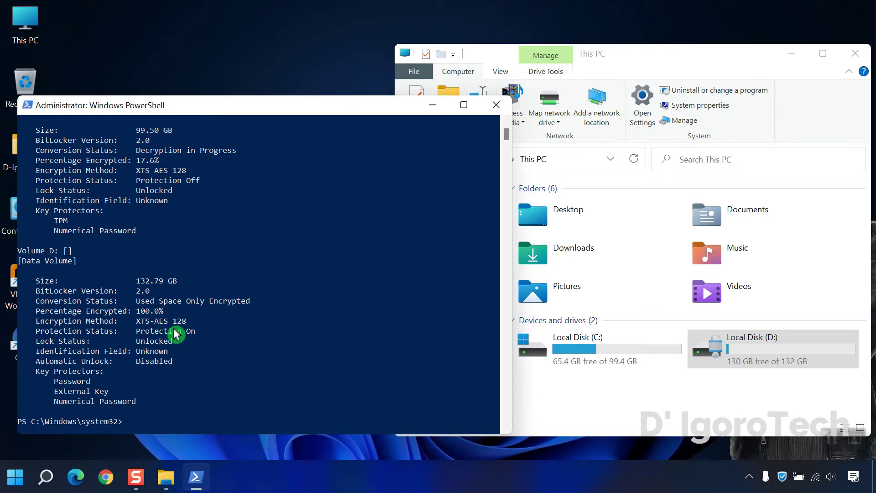
scroll(178, 339, down, 1)
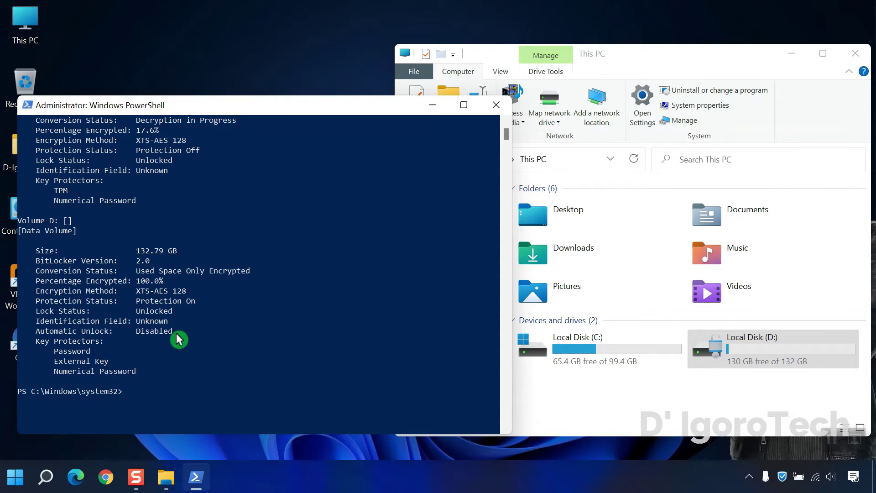
click(180, 276)
- Run Disable-BitLocker -MountPoint "D:" so drive D: shows DecryptionInProgress with protection off
text(Disable)
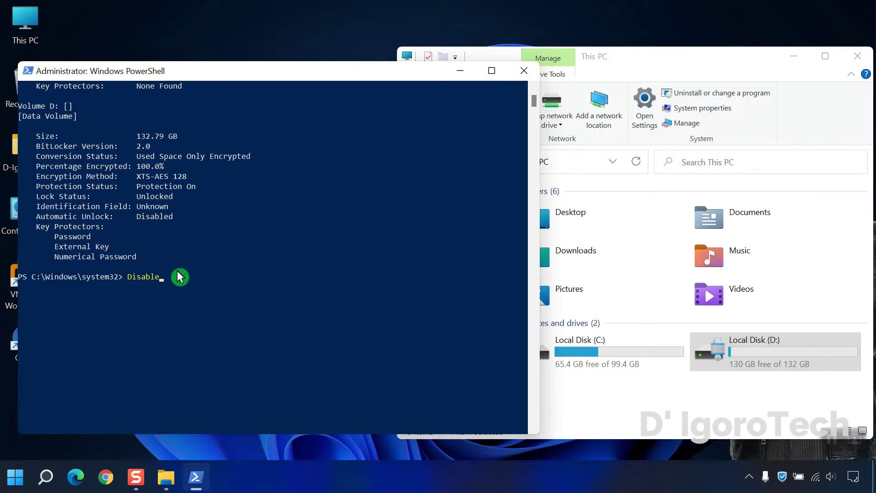
text(-Bitlocker -MountPoint ")
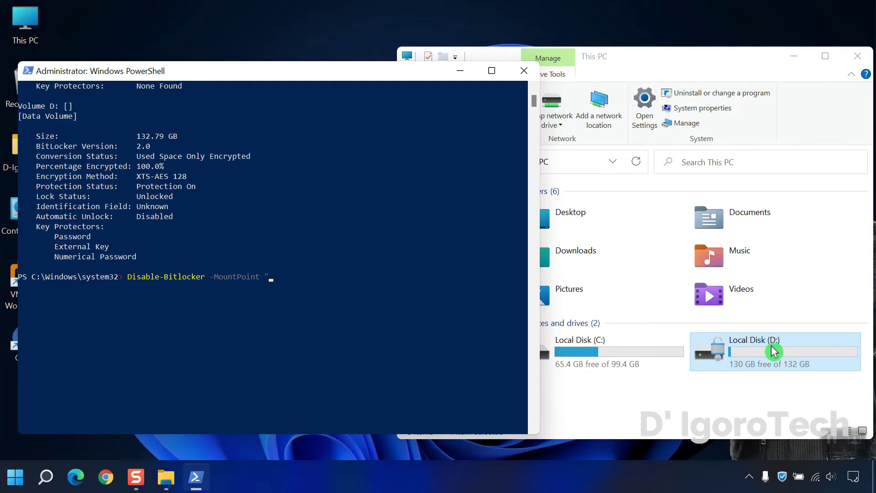
click(291, 297)
text(D)
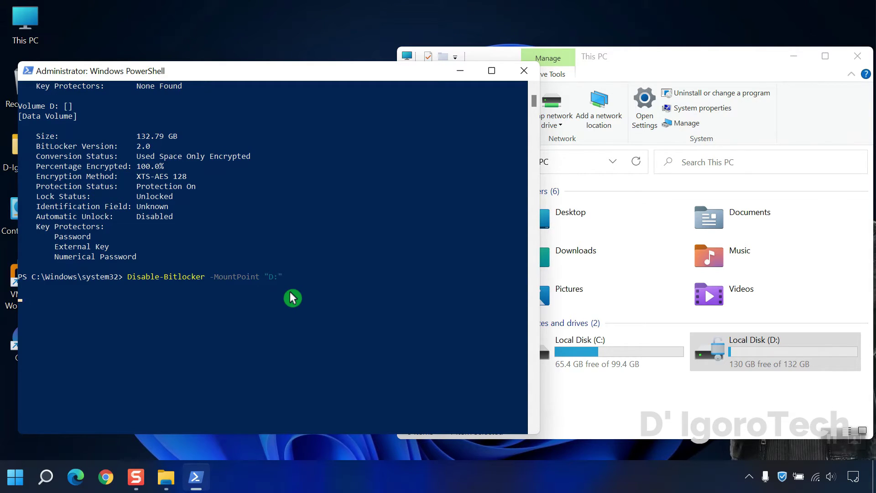
text(:")
key(Return)
drag(499, 371, 493, 357)
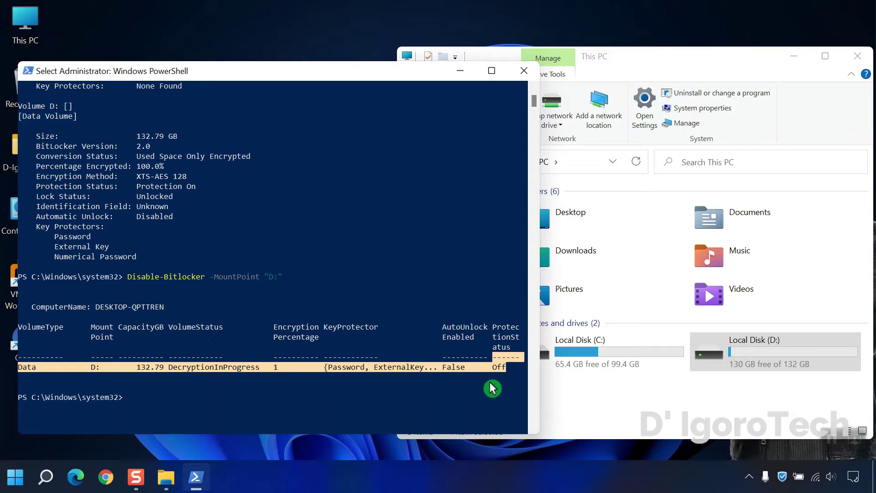
click(492, 388)
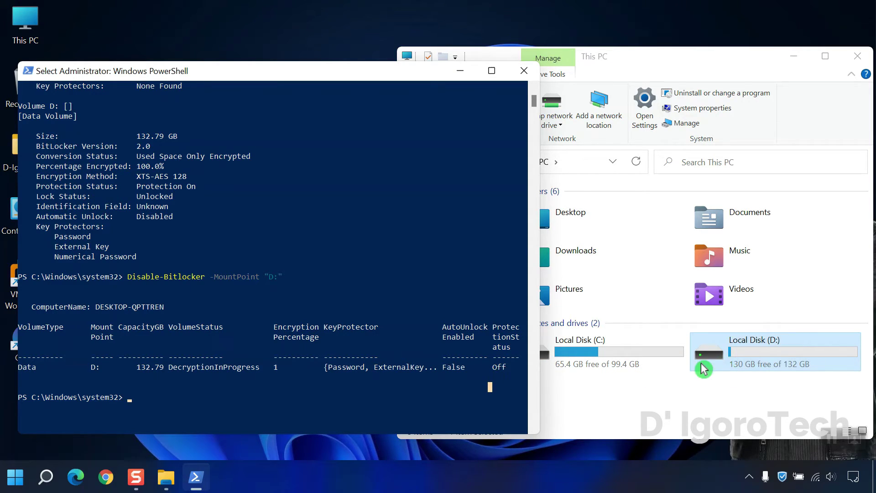
click(290, 388)
- Close PowerShell and reopen Control Panel's BitLocker Drive Encryption page to confirm C: and D: are off
key(alt+F4)
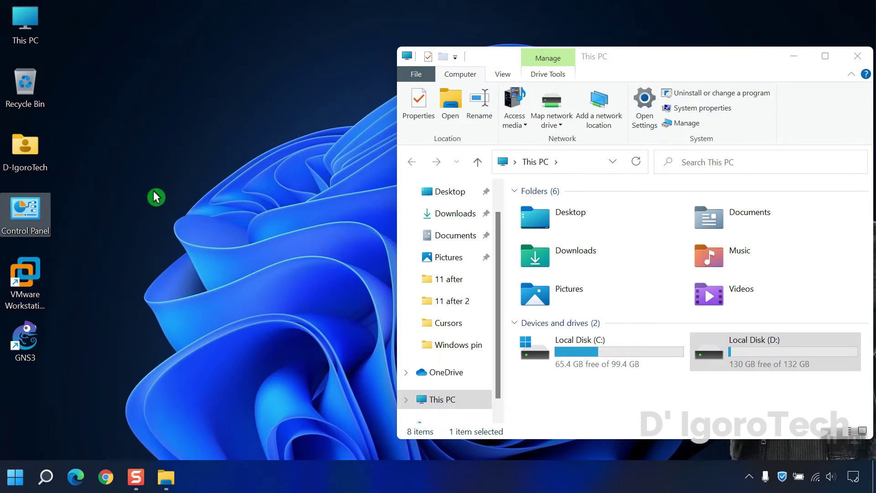
double_click(33, 219)
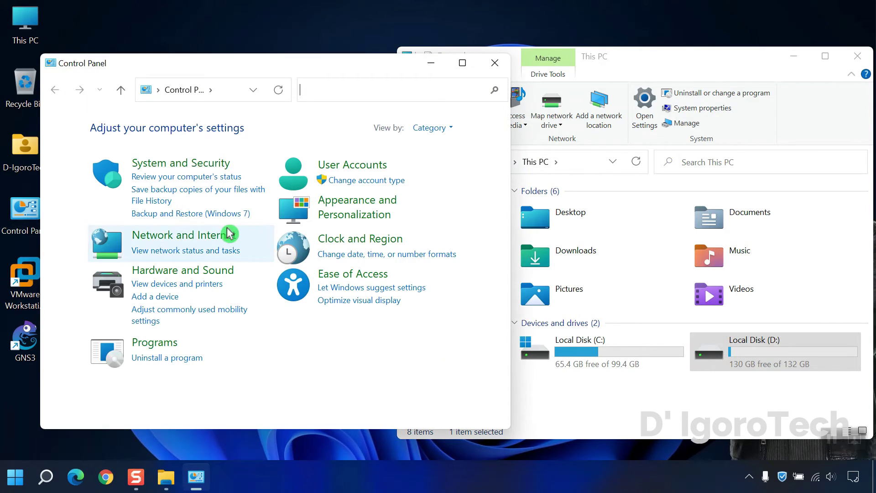
click(176, 170)
scroll(280, 303, down, 2)
scroll(292, 328, down, 1)
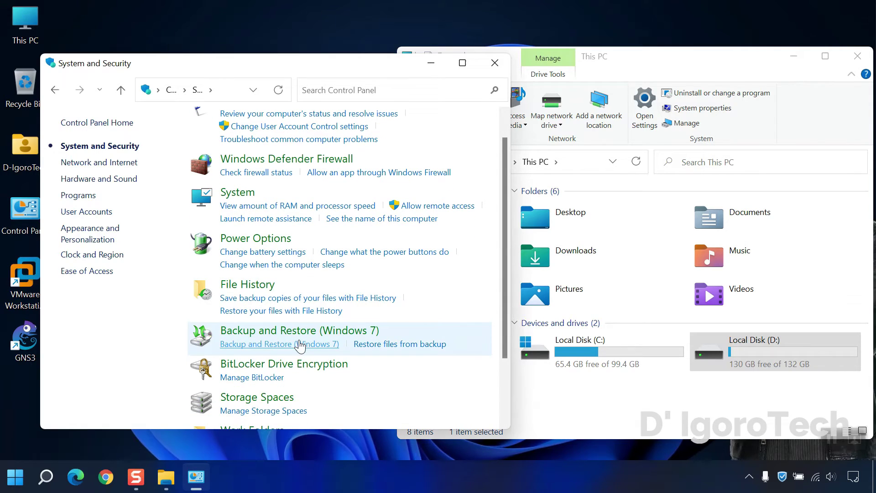
scroll(308, 358, down, 1)
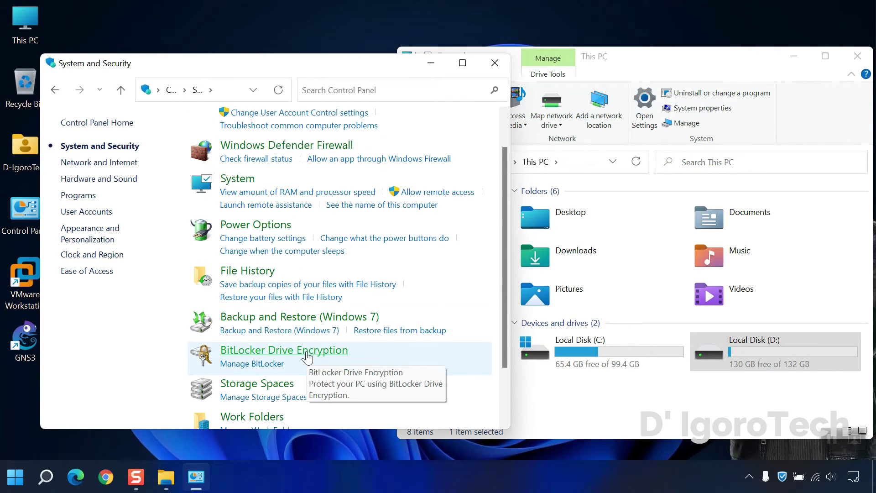
click(306, 354)
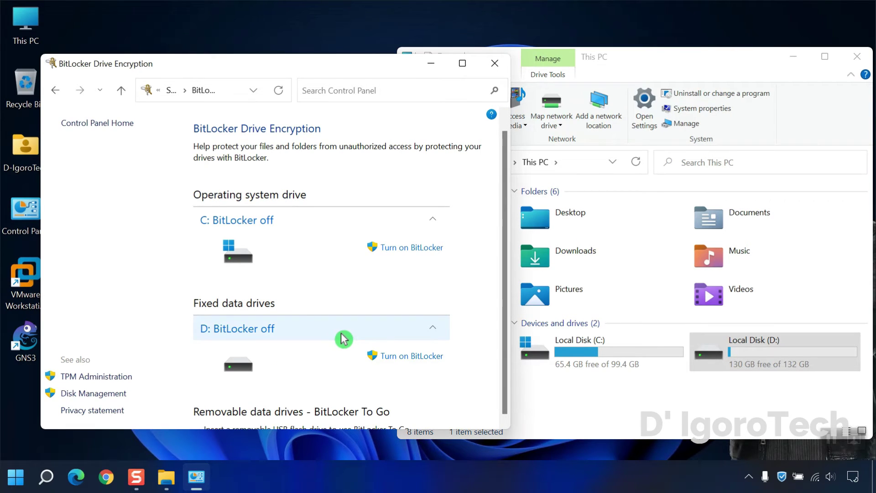
scroll(347, 335, down, 1)
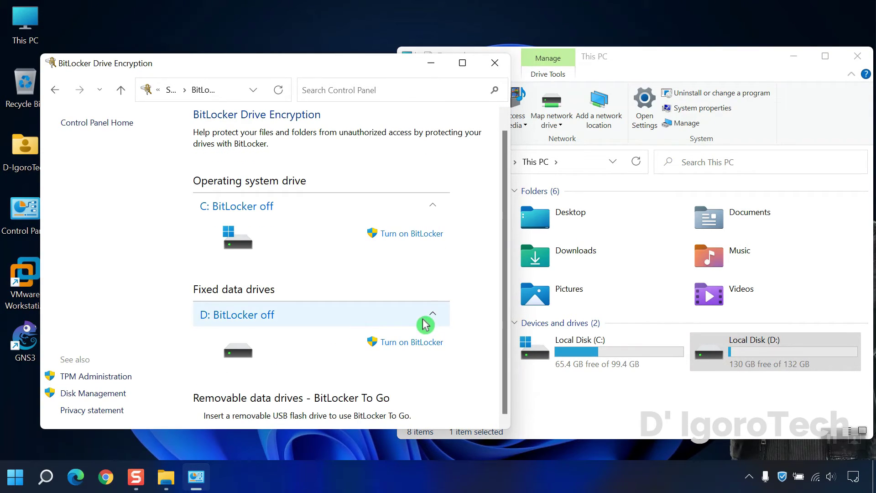